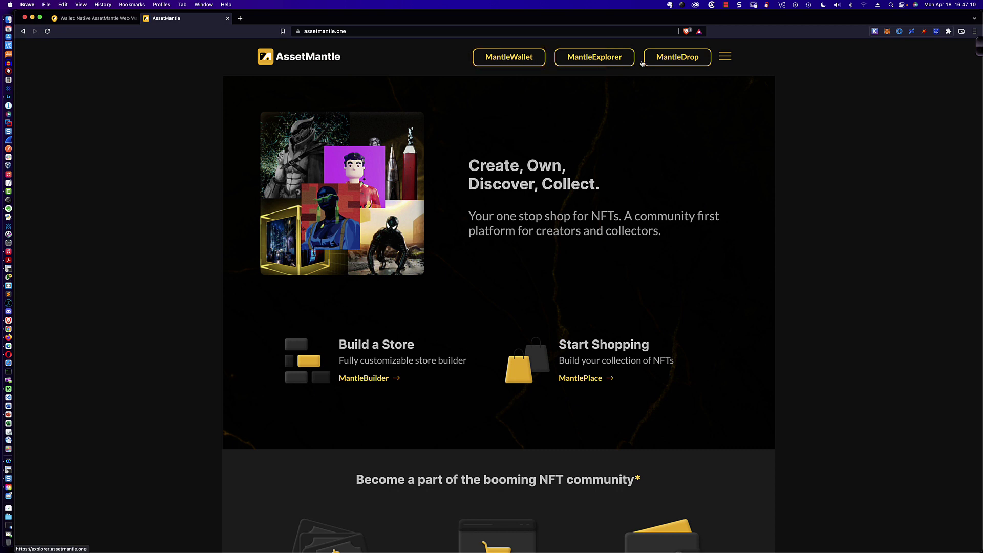
click(664, 63)
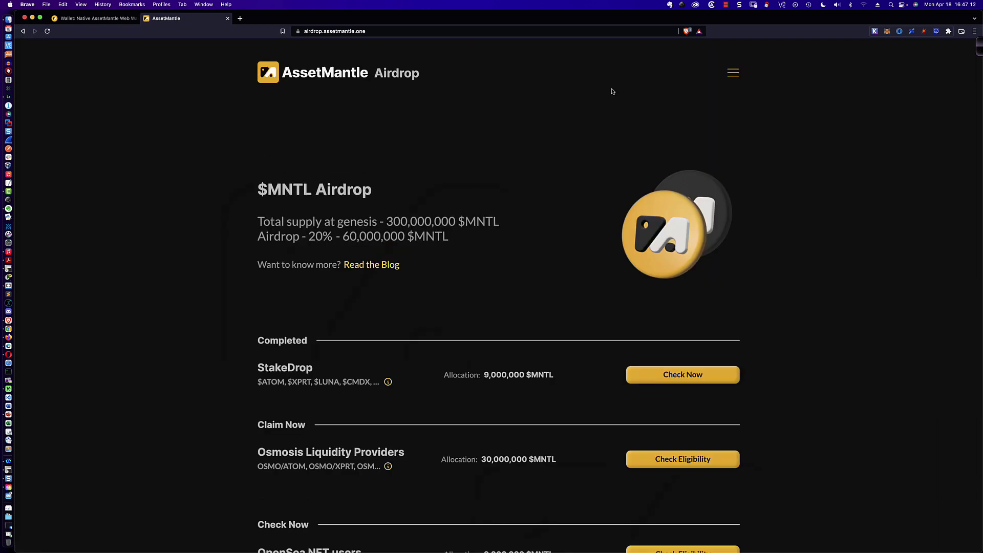
scroll(465, 116, down, 5)
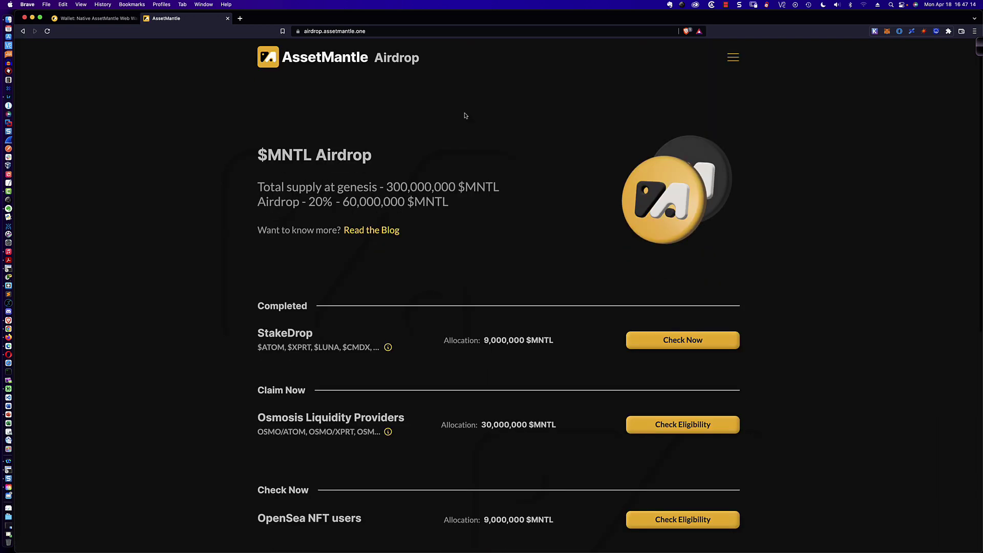
scroll(465, 113, down, 1)
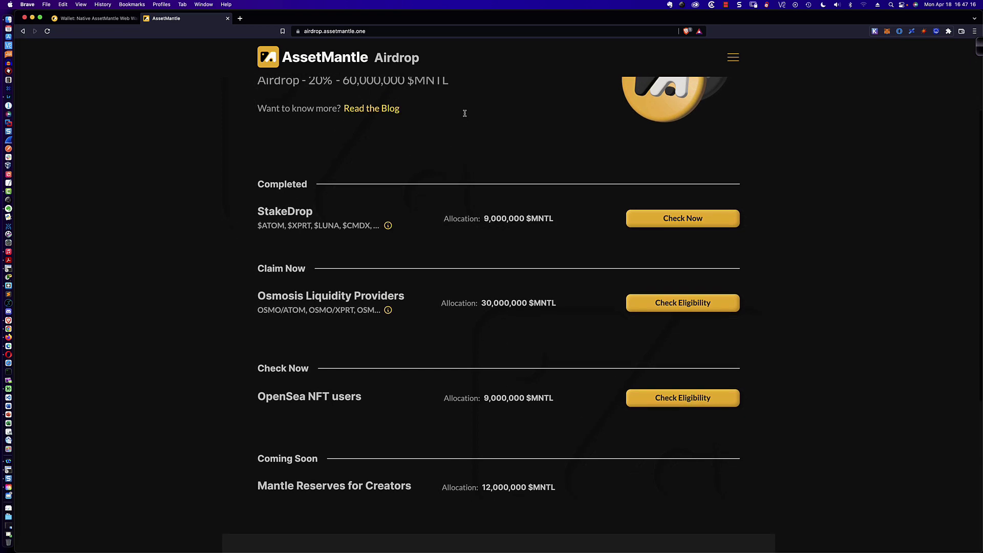
scroll(465, 113, up, 2)
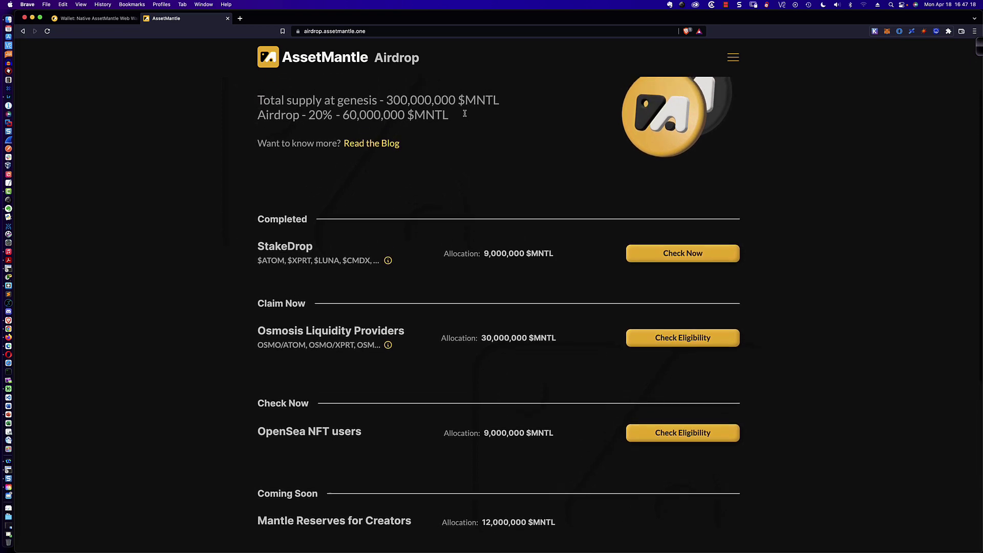
scroll(464, 112, up, 5)
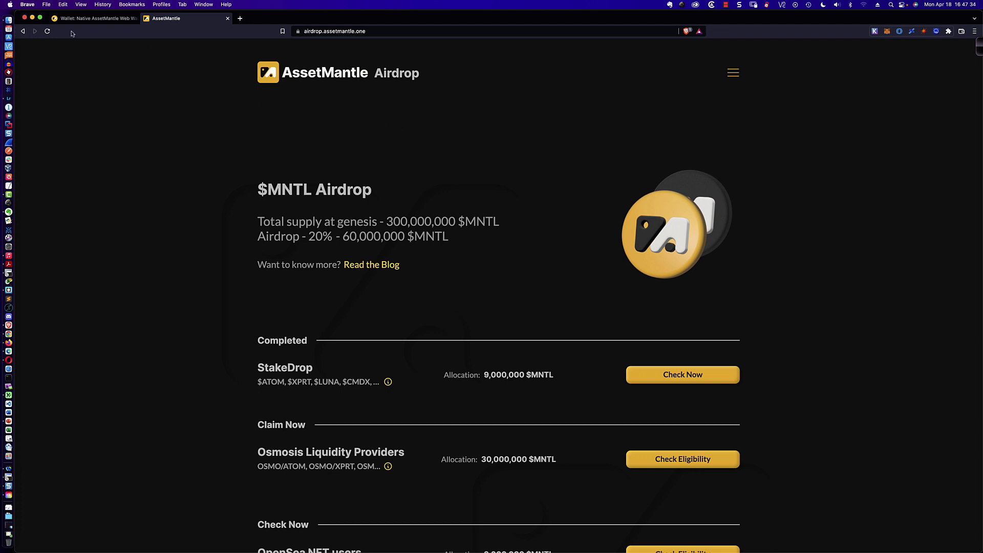
click(23, 31)
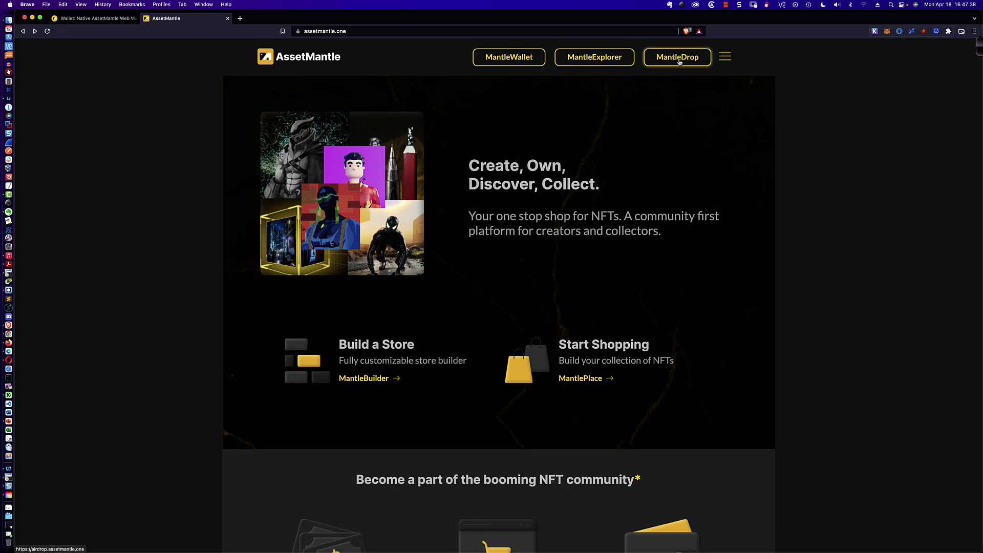
- Open the MantleWallet web wallet from the header, keeping its landing page in one tab
click(502, 57)
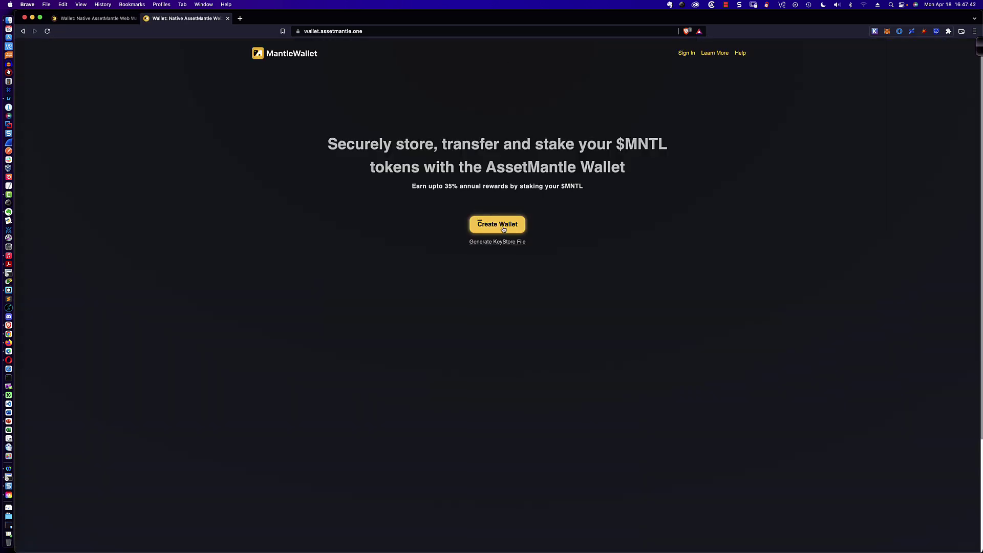
click(504, 229)
click(503, 229)
click(686, 54)
click(227, 18)
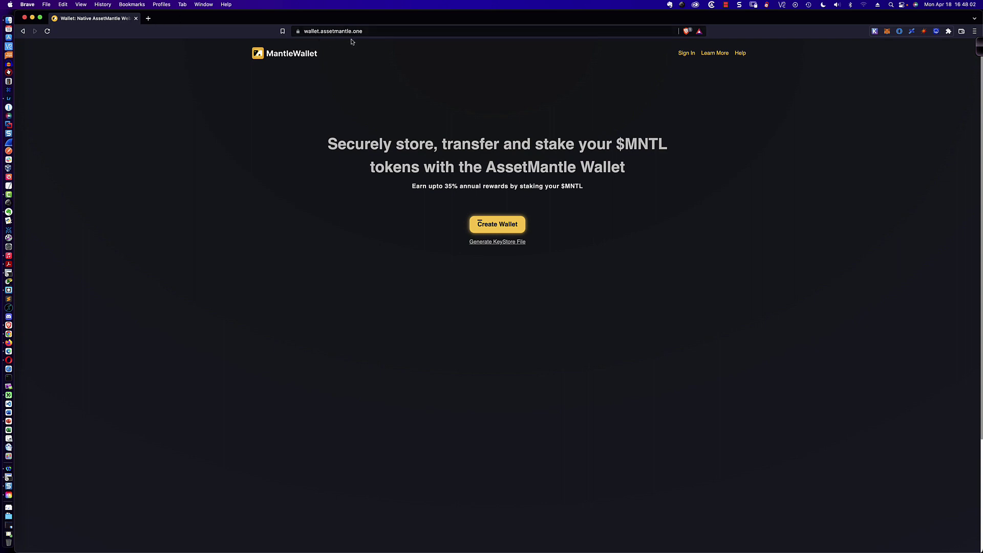
- Sign in with Keplr, approving the mantle-1 chain addition and the site connection
click(687, 55)
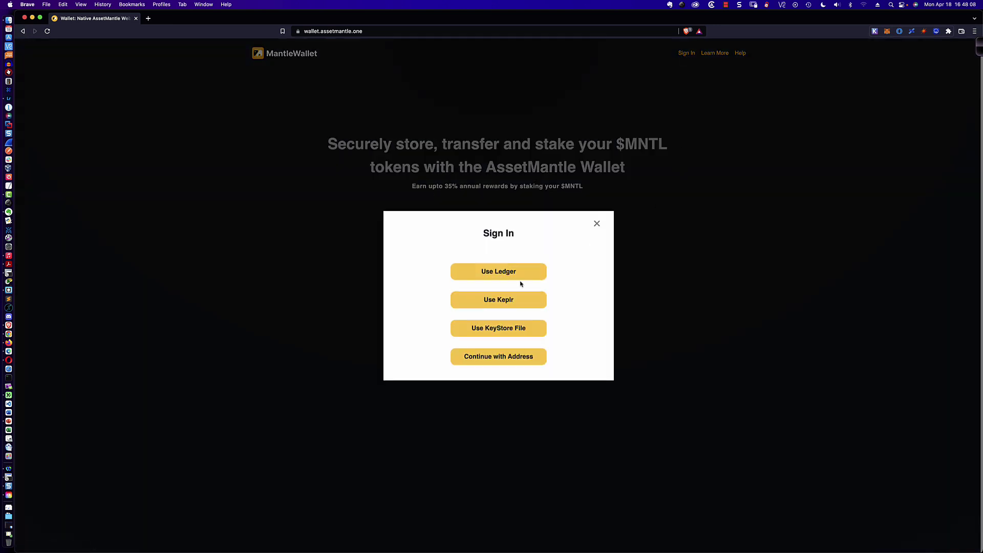
click(498, 301)
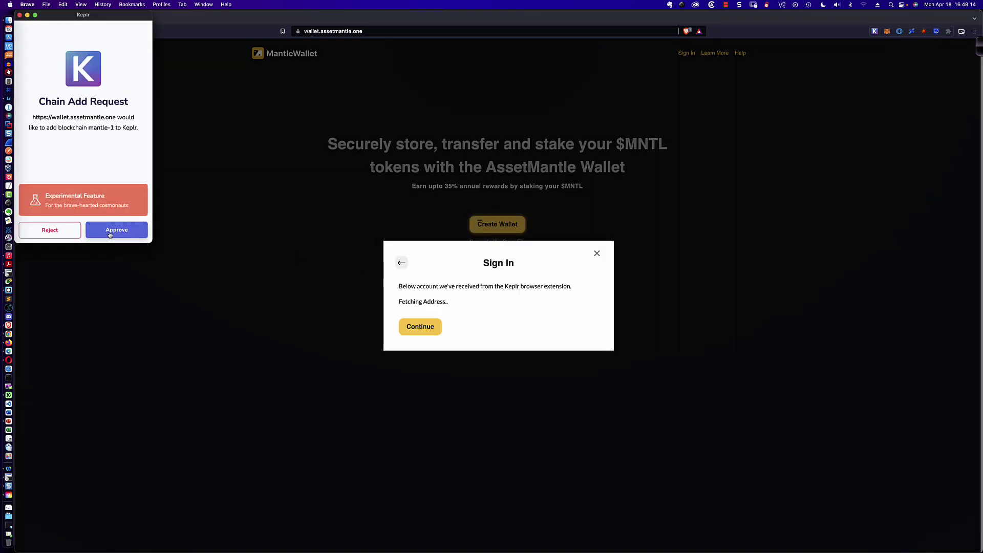
click(110, 234)
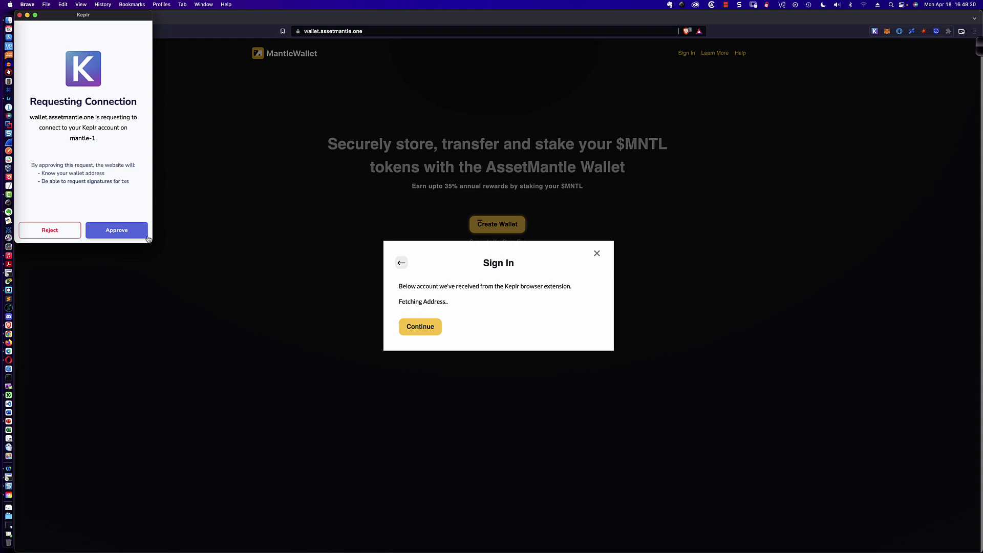
click(122, 233)
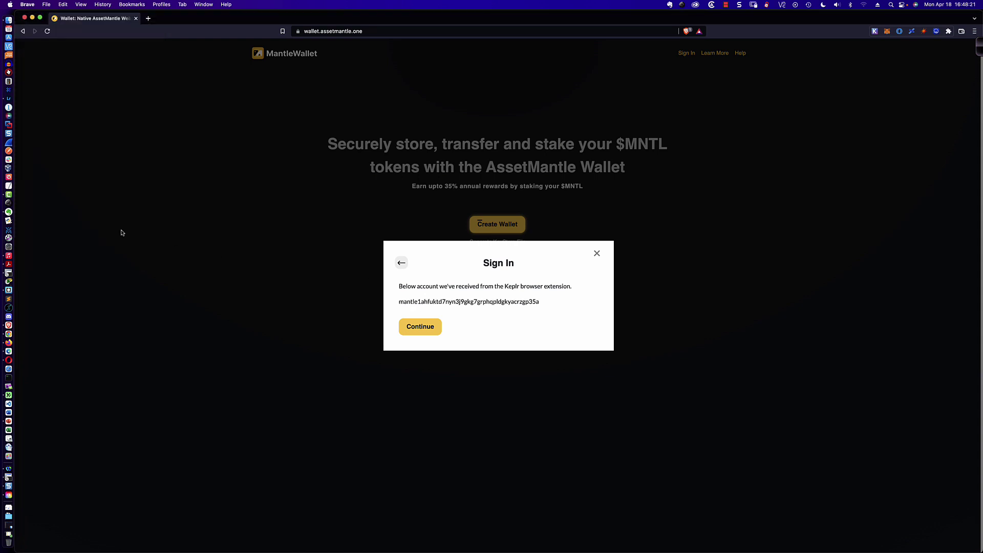
click(414, 327)
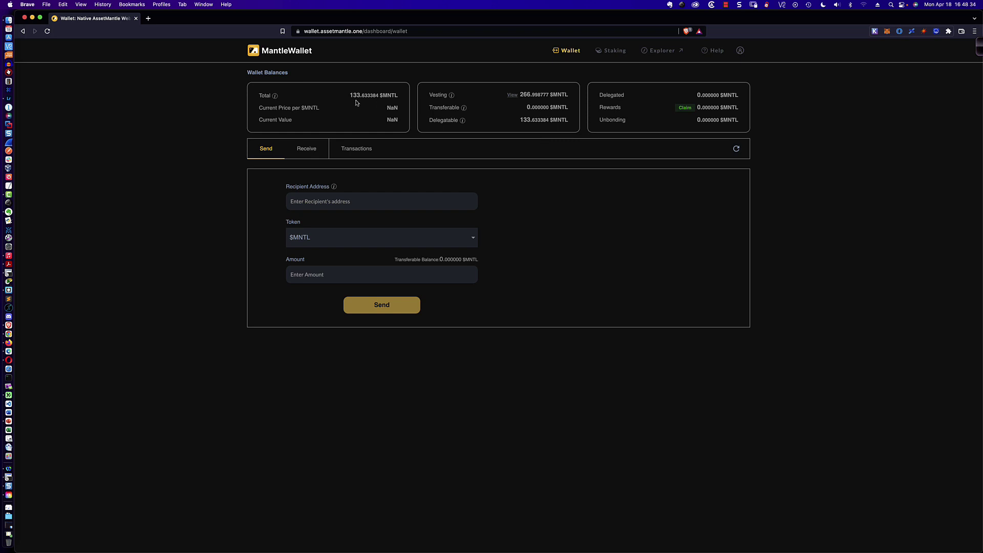
- Check the Vesting info while the dashboard's 133.633384 $MNTL balances load
mouse_move(452, 97)
- Switch the Keplr wallet extension to the AssetMantle network
click(874, 32)
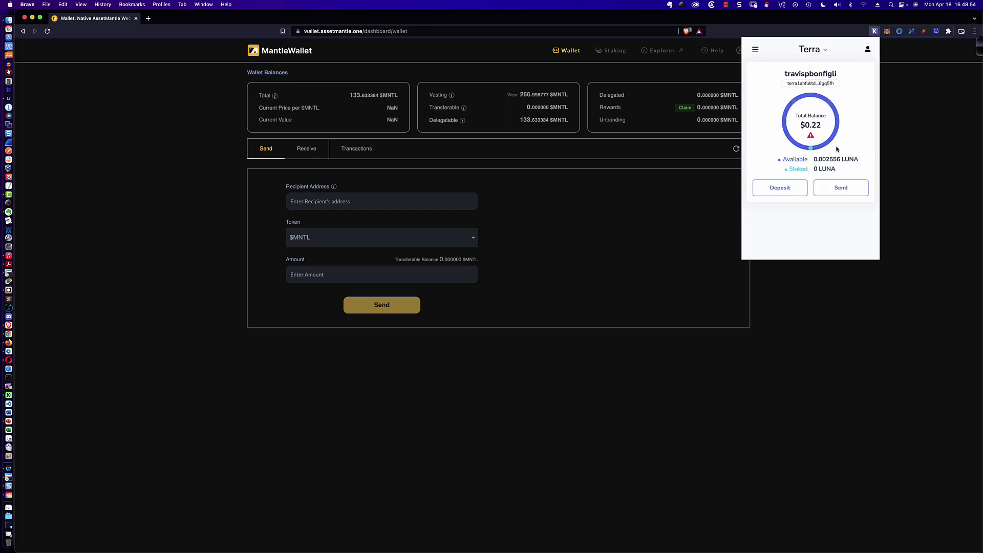
click(824, 50)
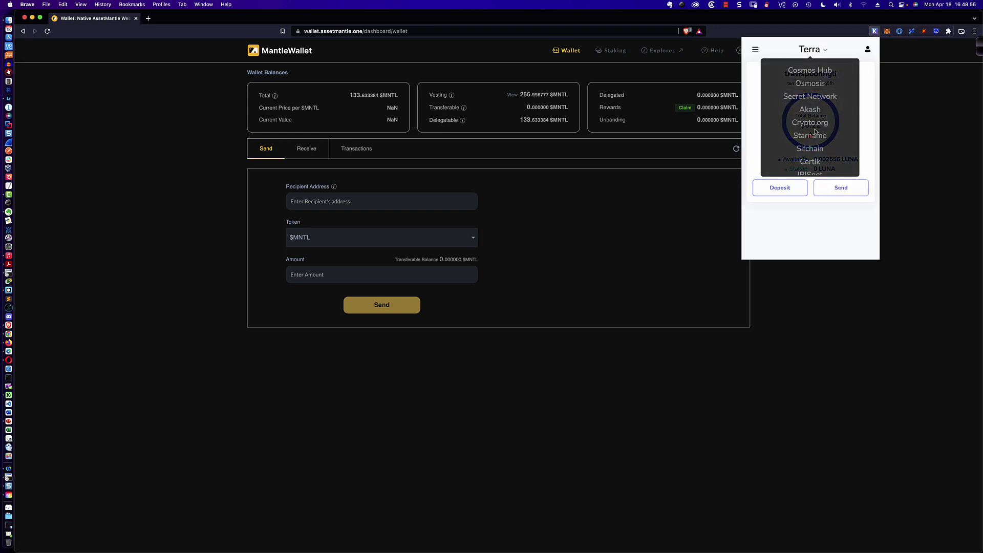
scroll(815, 132, down, 10)
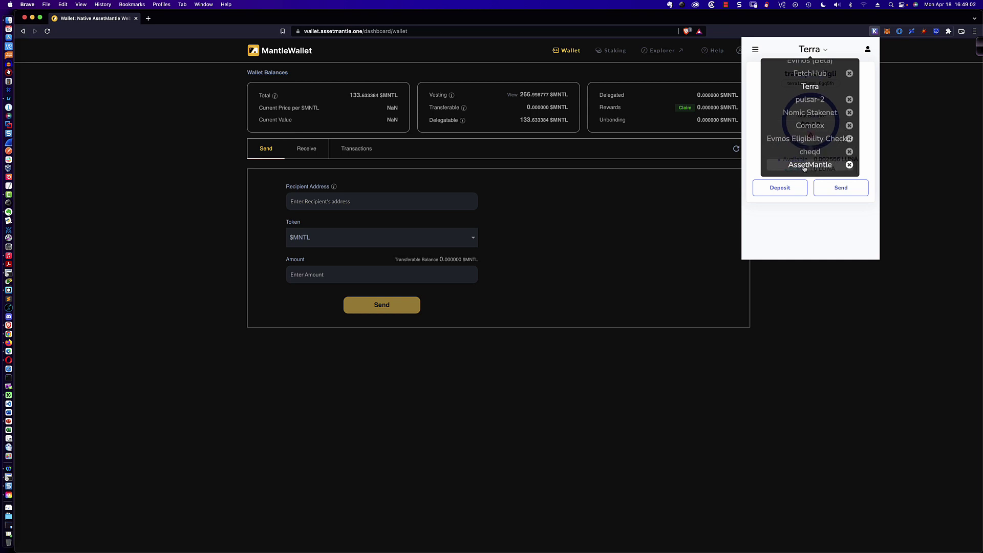
click(805, 165)
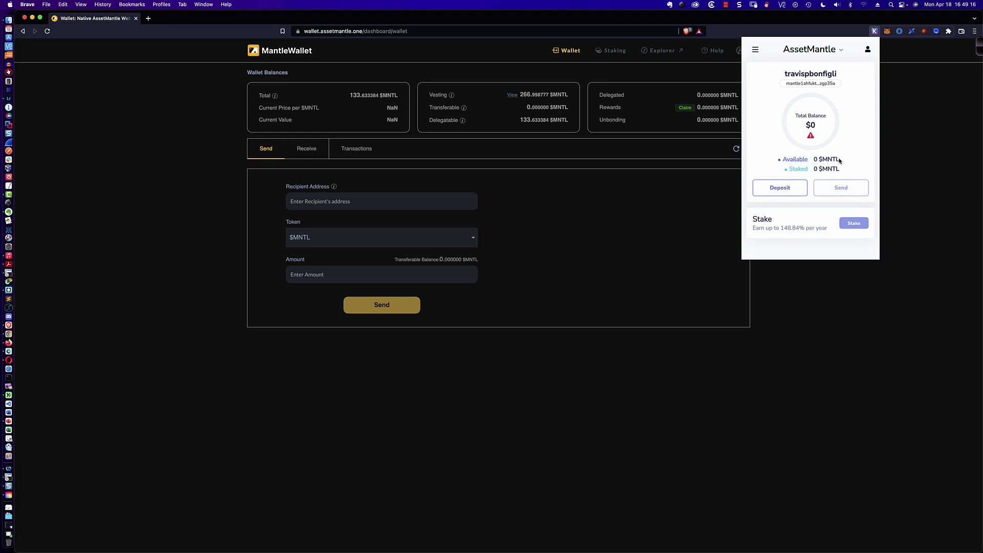
- Inspect the 0 $MNTL available balance and warning, then close Keplr so it can refresh
drag(840, 160, 814, 161)
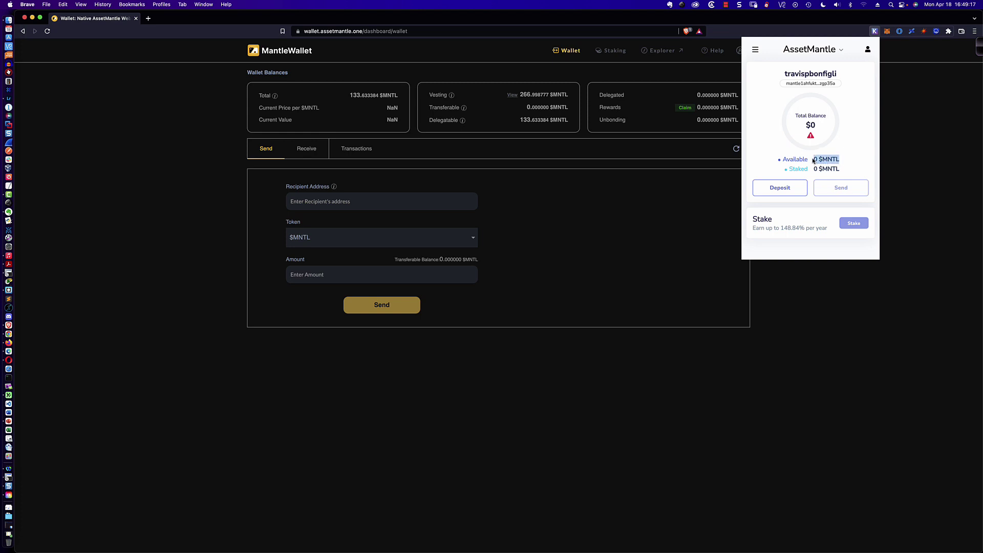
click(810, 137)
mouse_move(809, 138)
click(886, 118)
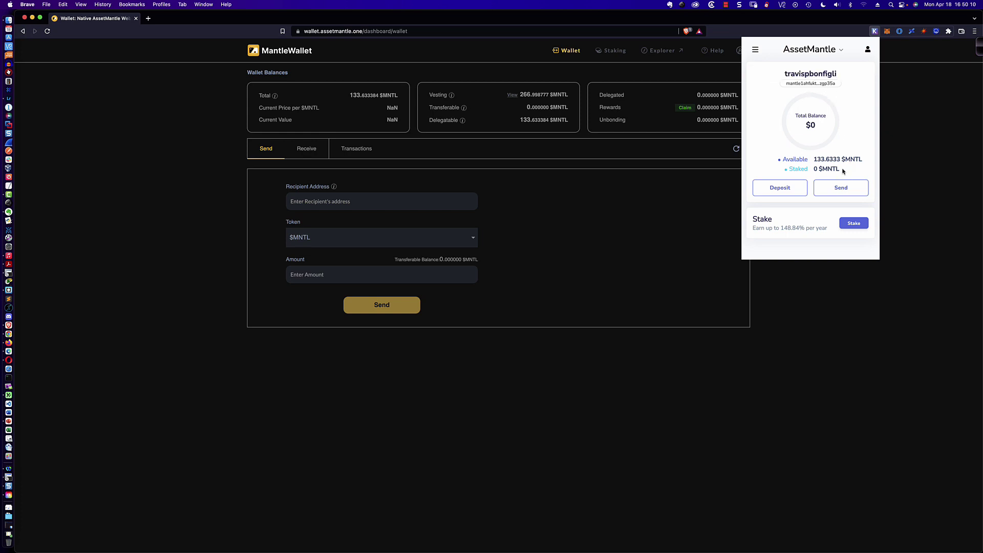
- Open the MNTL staking page and show MantleWallet's validator list
click(854, 223)
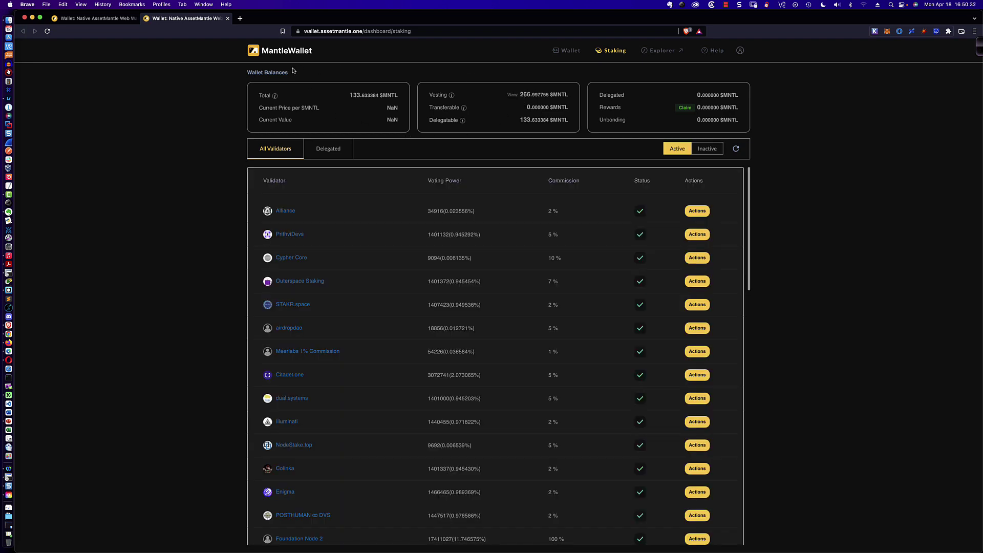
click(97, 19)
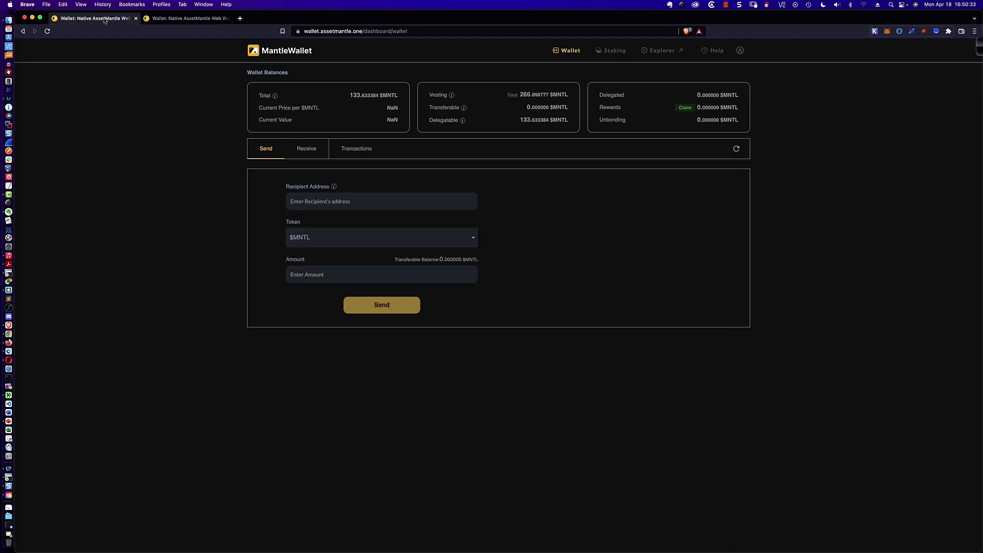
click(606, 51)
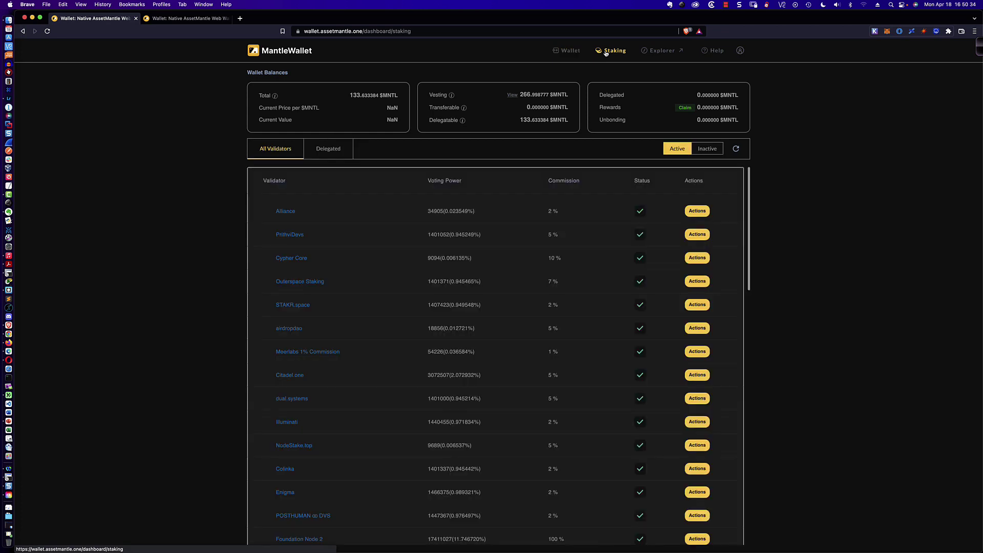
click(211, 23)
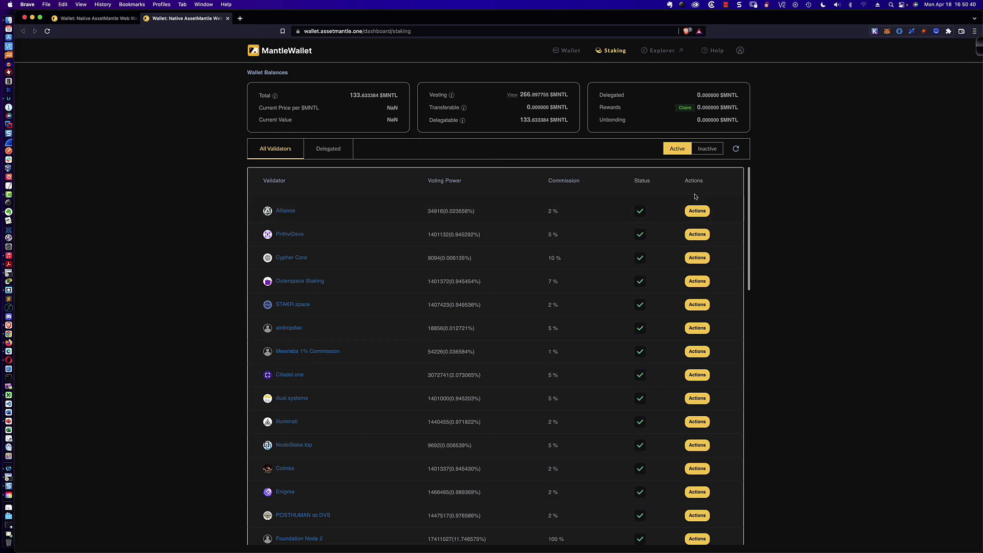
- Sort validators by voting power, largest first, and open Citadel.one's actions
click(446, 181)
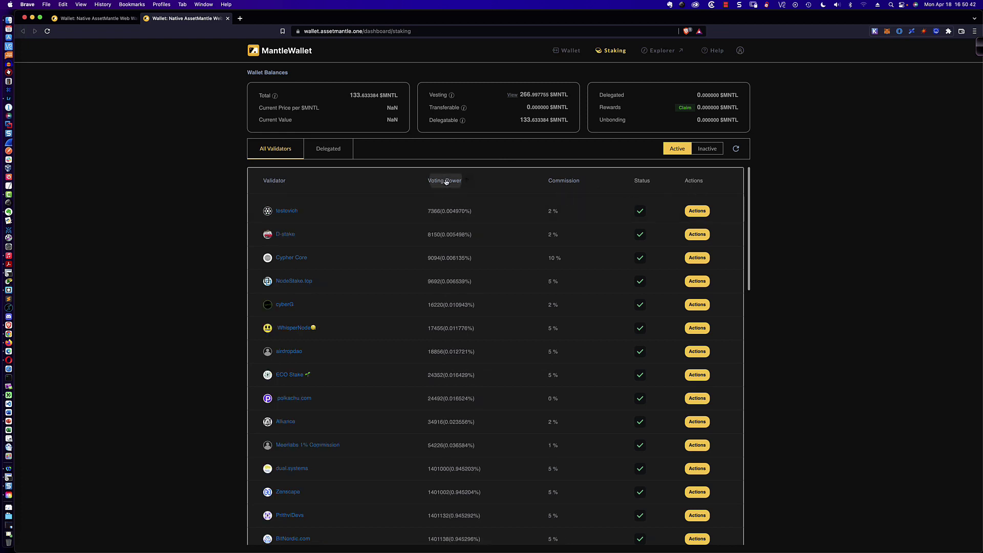
click(445, 181)
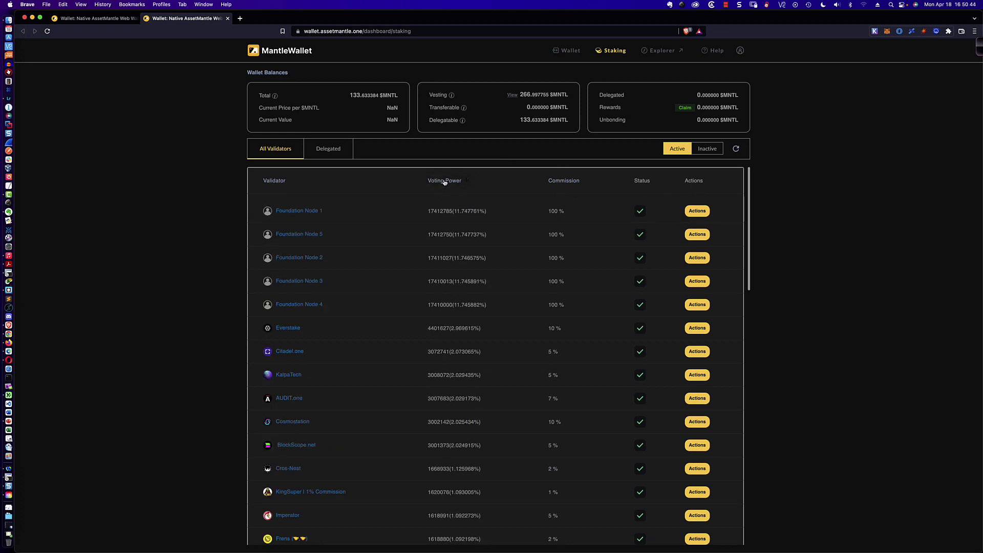
click(448, 183)
click(451, 182)
click(700, 352)
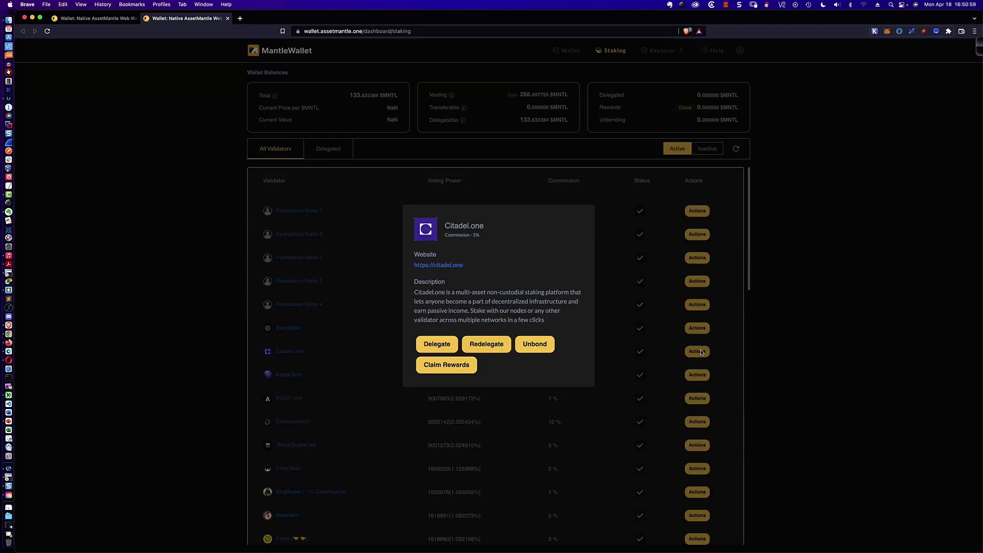
- Open the Delegate form for the Citadel.one validator
click(434, 346)
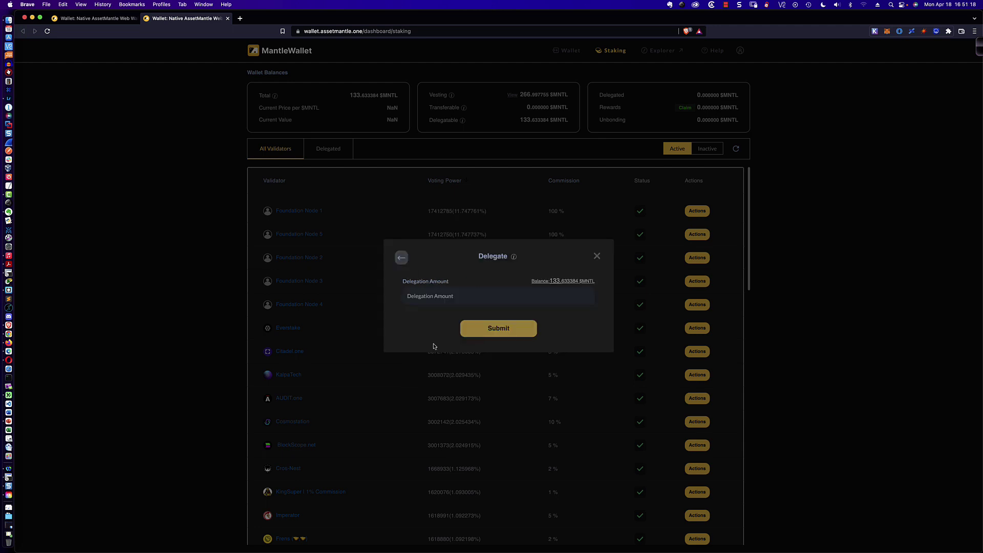
- Submit a full-balance delegation, then reject it in Keplr
click(554, 282)
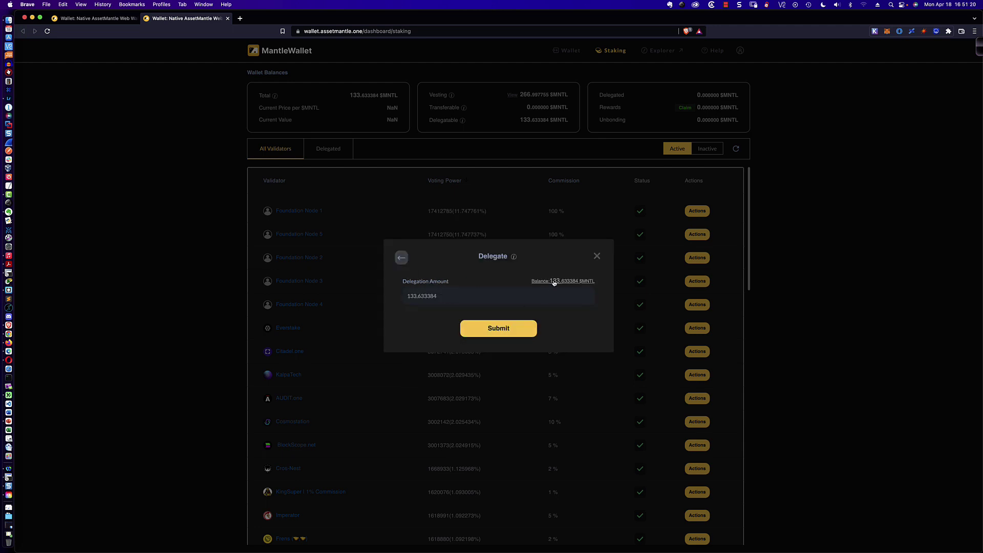
click(497, 329)
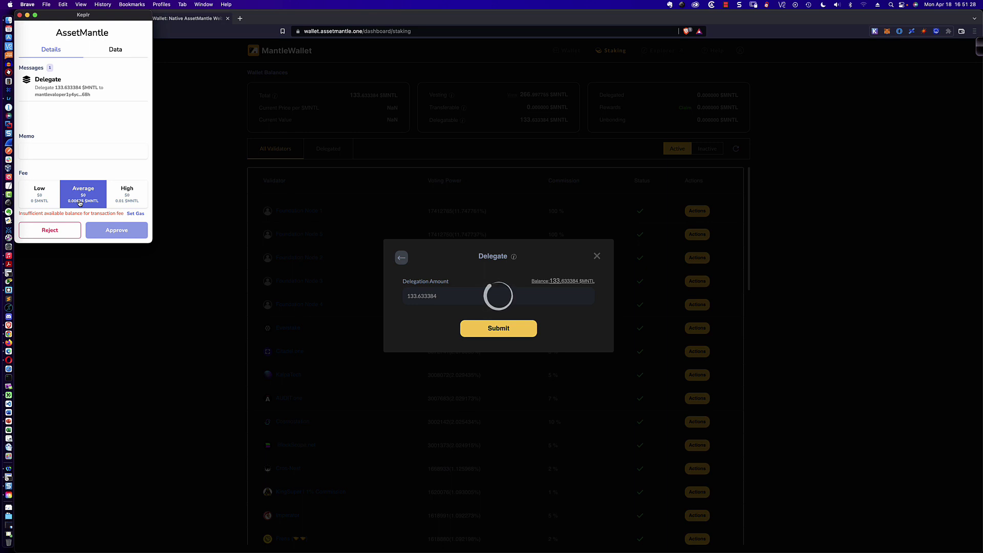
click(52, 230)
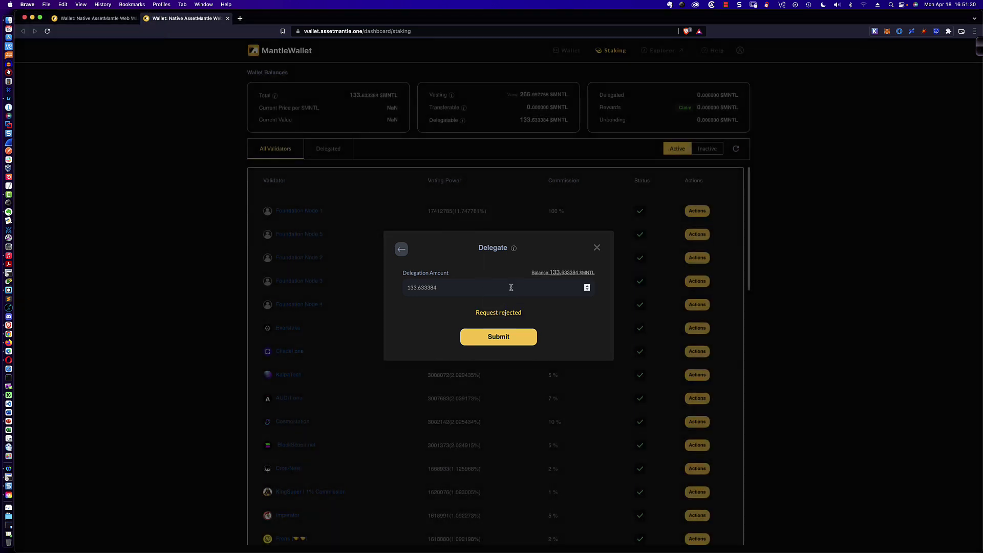
- Change the delegation amount to 130.000 MNTL and submit it
click(441, 289)
key(BackSpace)
key(BackSpace)
key(BackSpace)
key(BackSpace)
key(BackSpace)
key(BackSpace)
key(BackSpace)
key(BackSpace)
text(0.000)
click(503, 337)
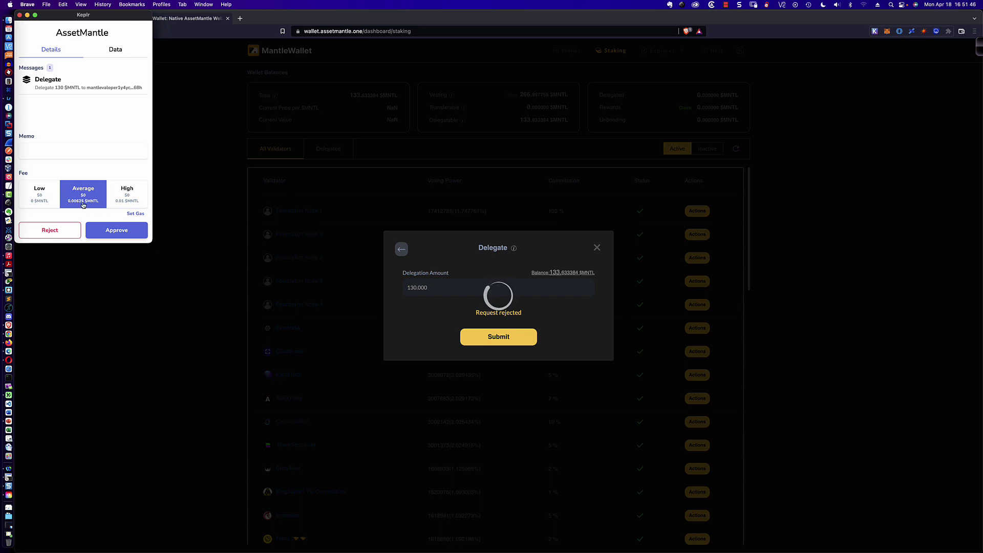
- Approve the 130 MNTL delegation in Keplr with the Average 0.00625 $MNTL fee
click(117, 231)
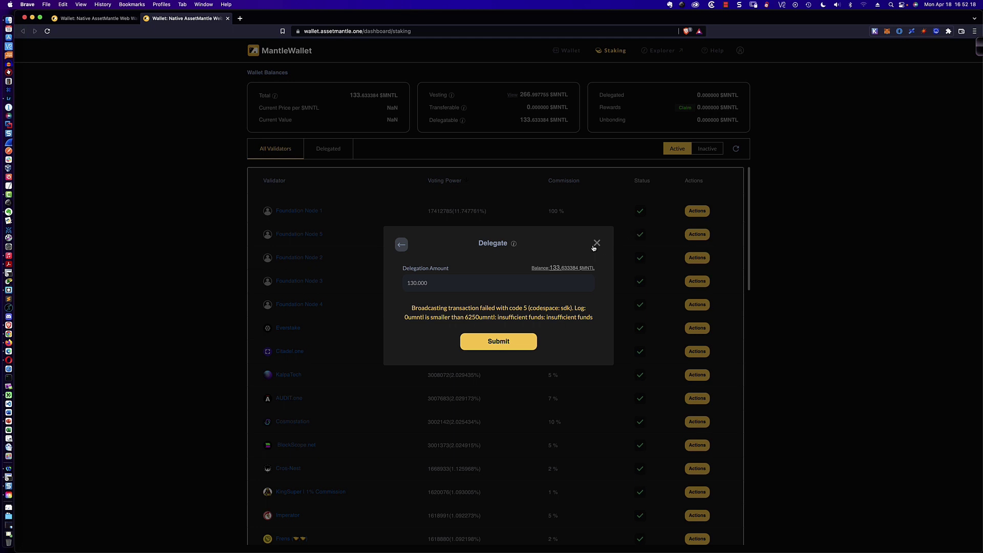
- Resubmit the 130 MNTL delegation and approve it in Keplr with the Low fee
click(499, 341)
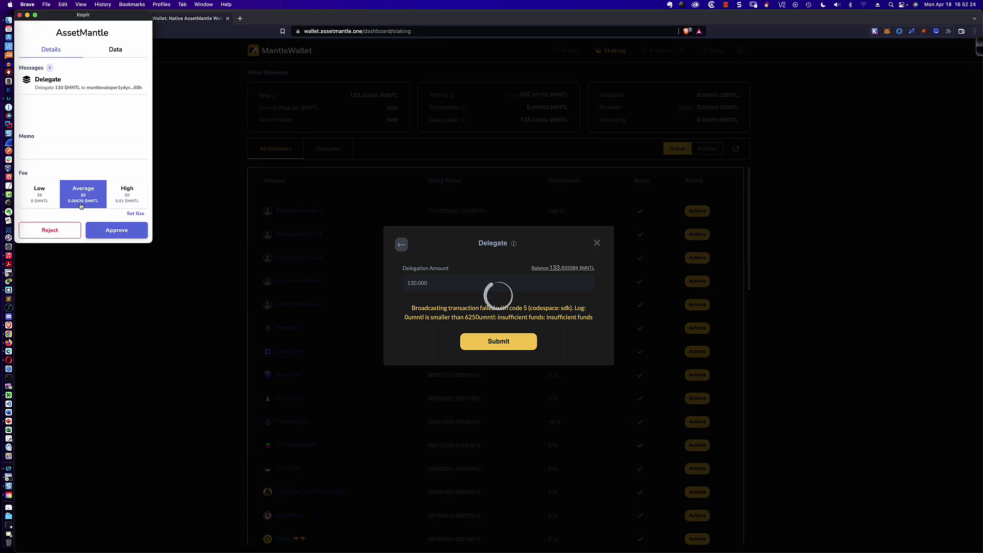
click(39, 194)
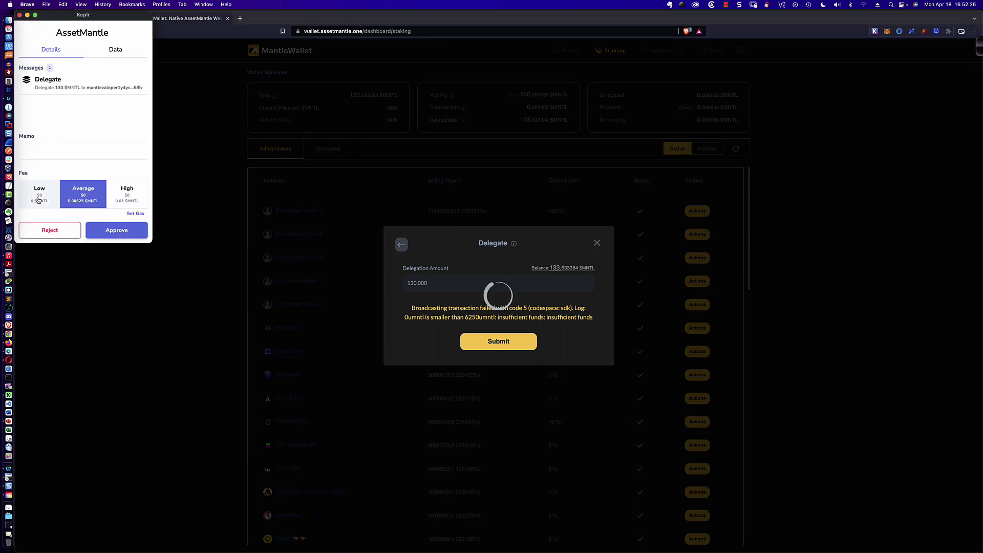
click(119, 230)
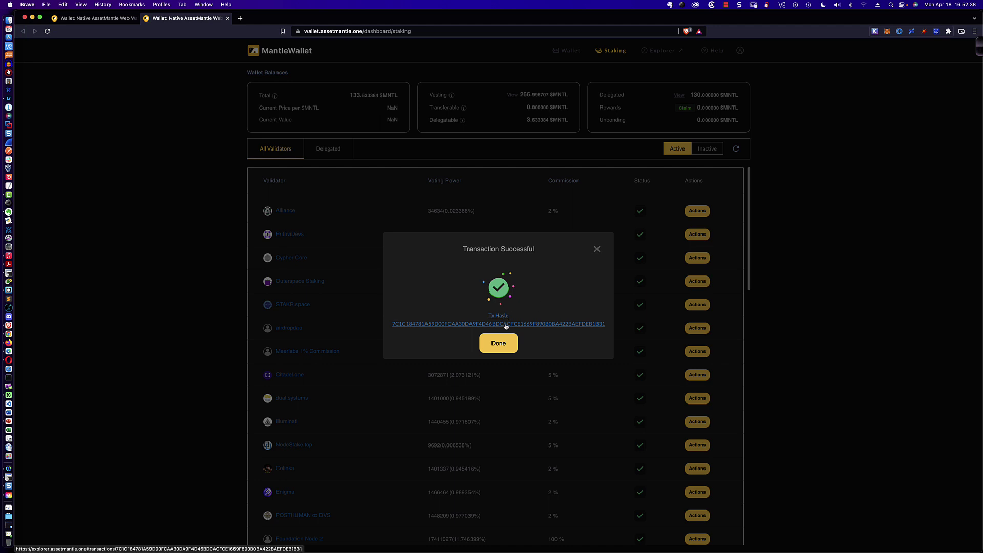
- Dismiss the success message, verify Citadel.one holds 130 MNTL under Delegated, then show all validators
click(499, 343)
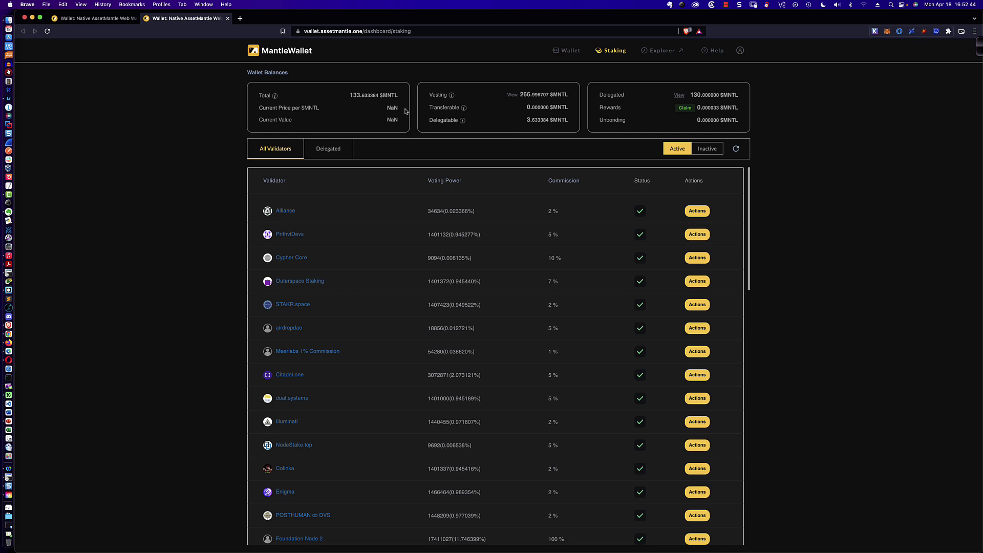
click(332, 150)
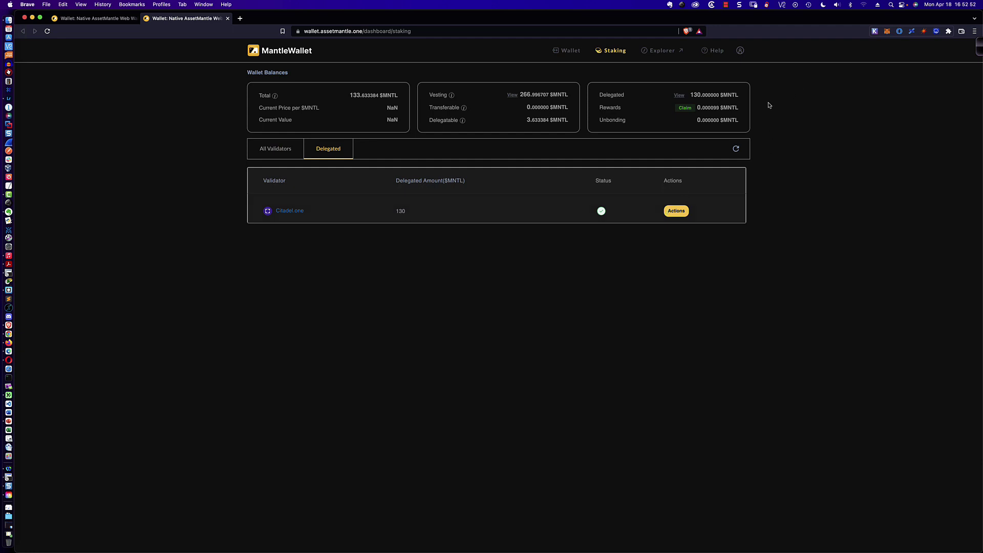
click(275, 154)
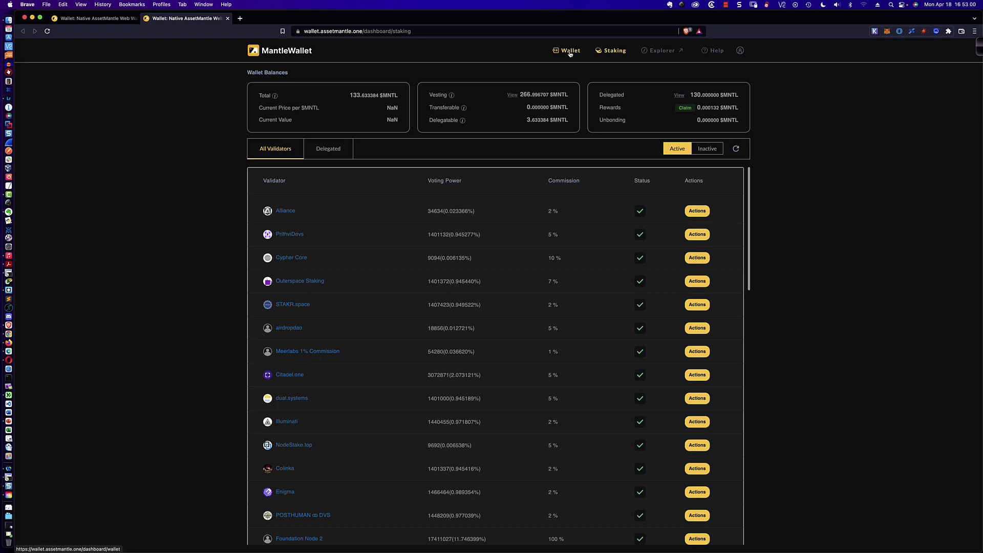
- Confirm Keplr shows 130.0000 MNTL staked, then switch to the older MantleWallet page
click(875, 32)
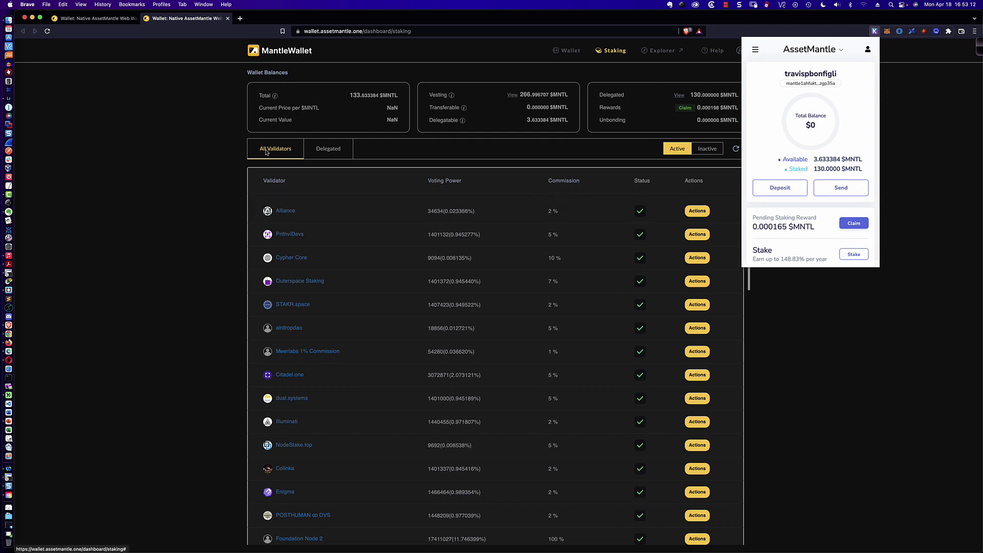
click(227, 152)
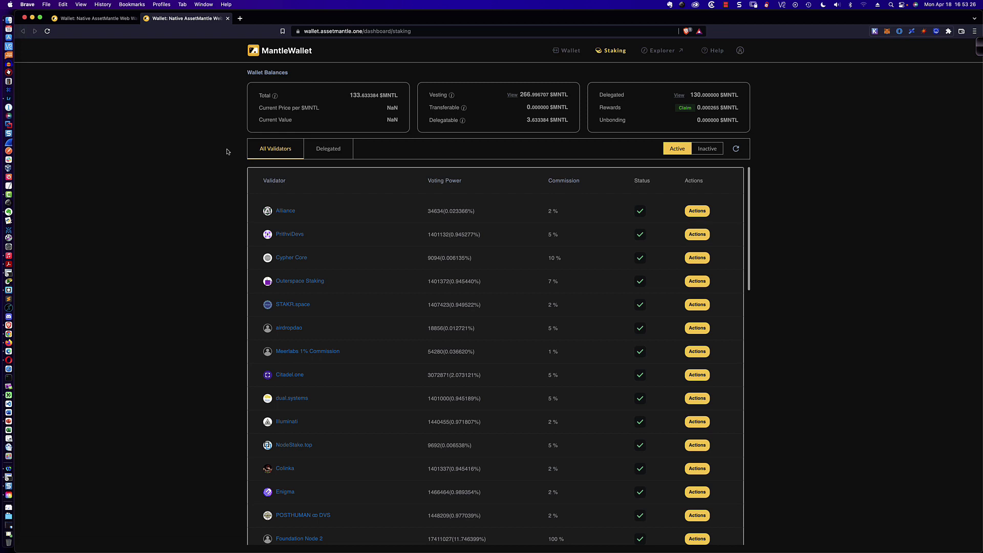
click(99, 21)
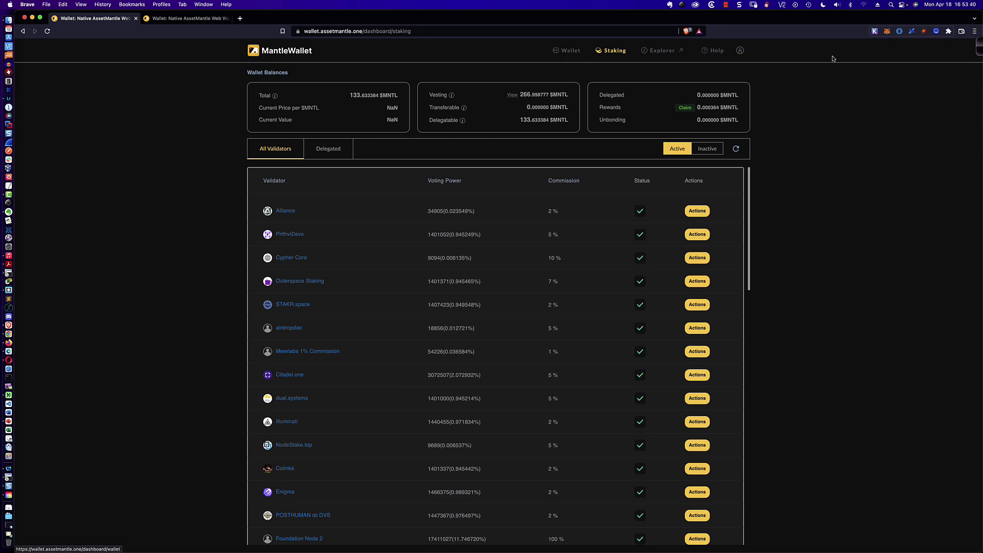
- Recheck Keplr, then sort the validator list by voting power from highest to lowest
click(875, 32)
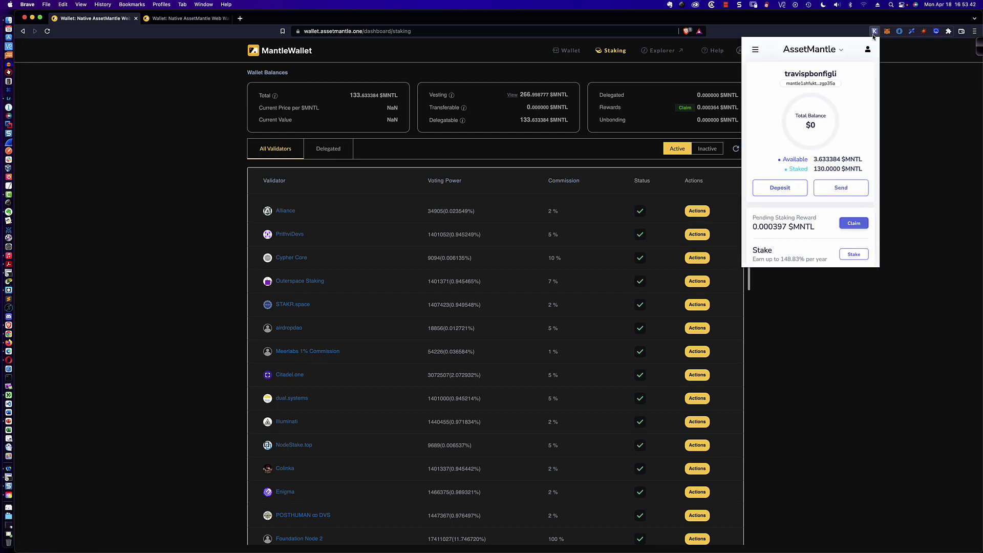
click(608, 59)
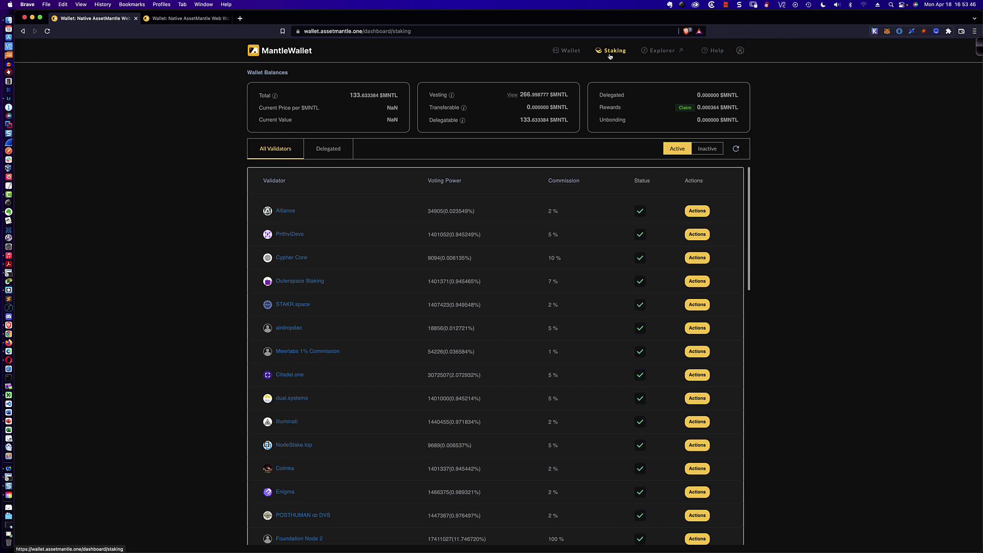
click(440, 182)
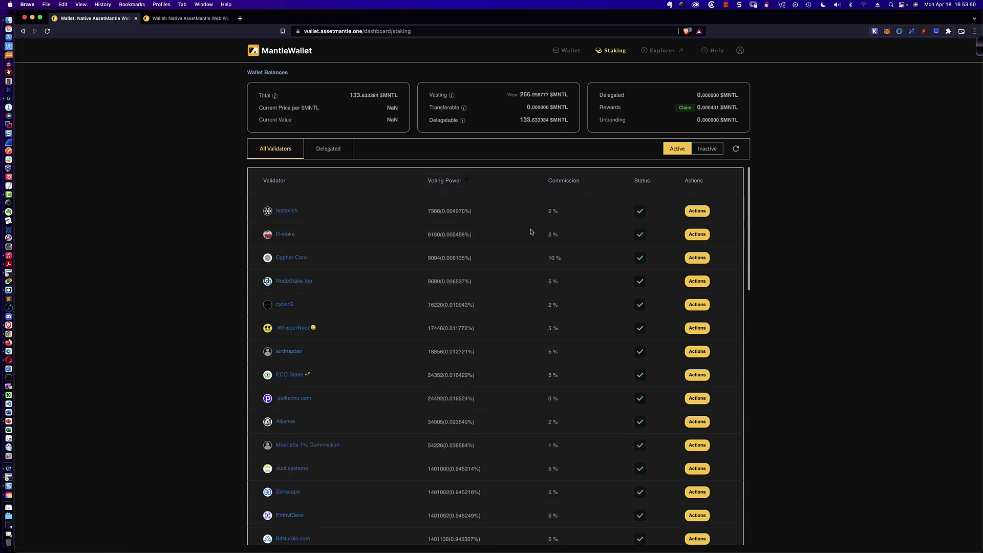
click(433, 181)
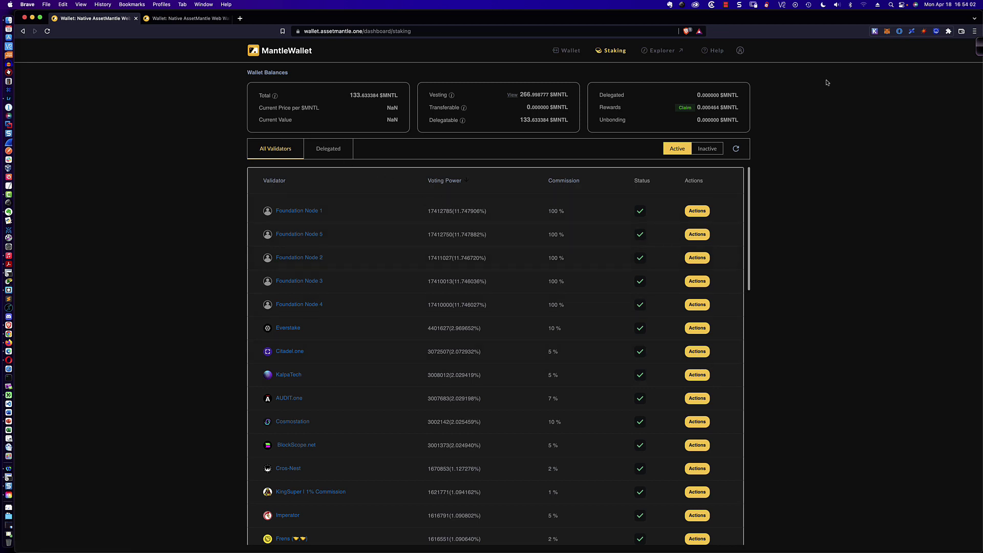
- Recheck Keplr's 130.0000 MNTL staked balance, then view the 133.633384-token vesting schedule
click(874, 32)
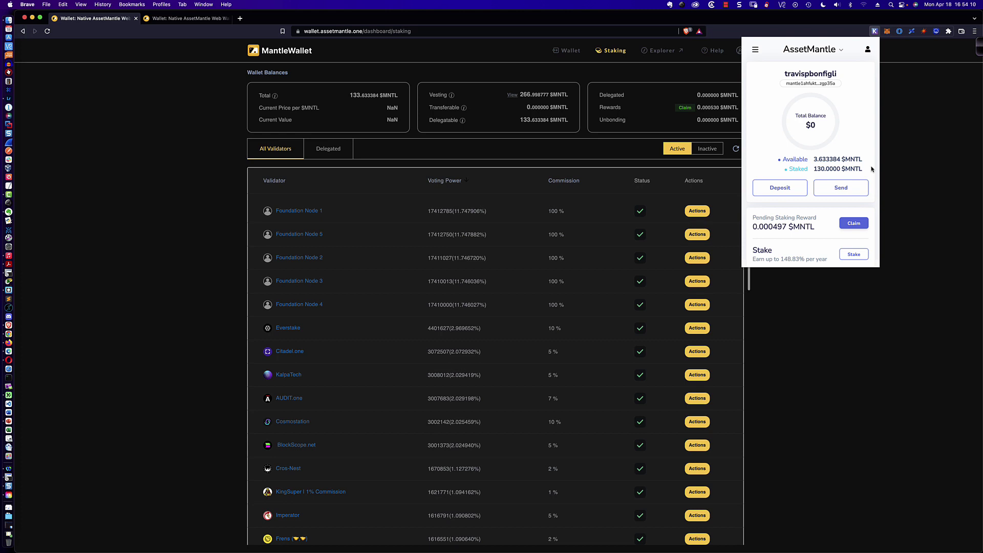
click(904, 122)
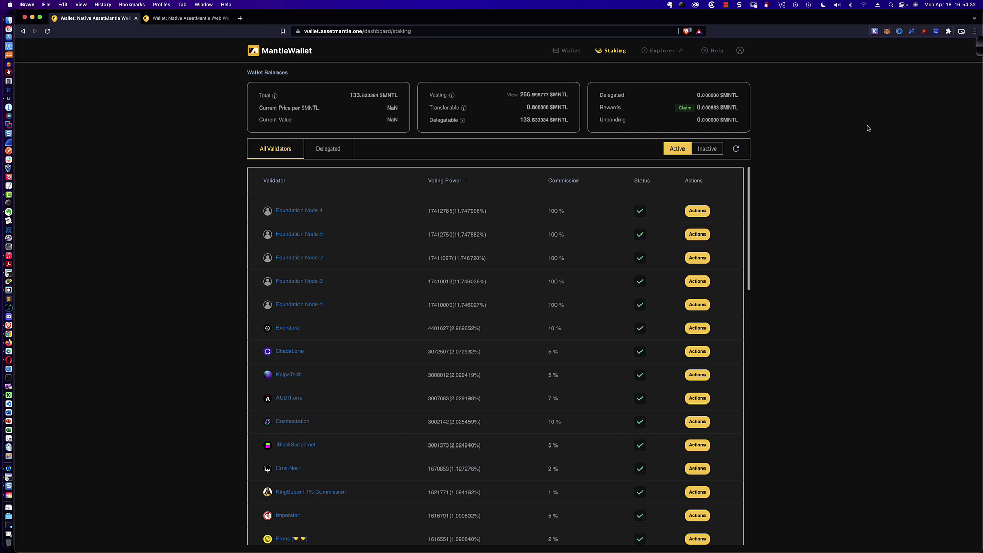
click(512, 95)
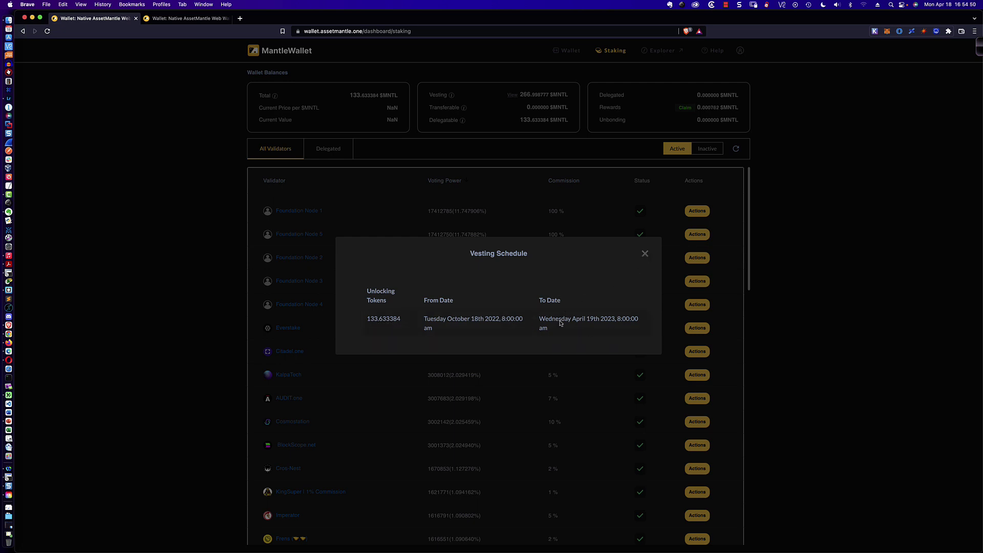
- Close the Vesting Schedule dialog to return to the staking page's validator list
click(644, 254)
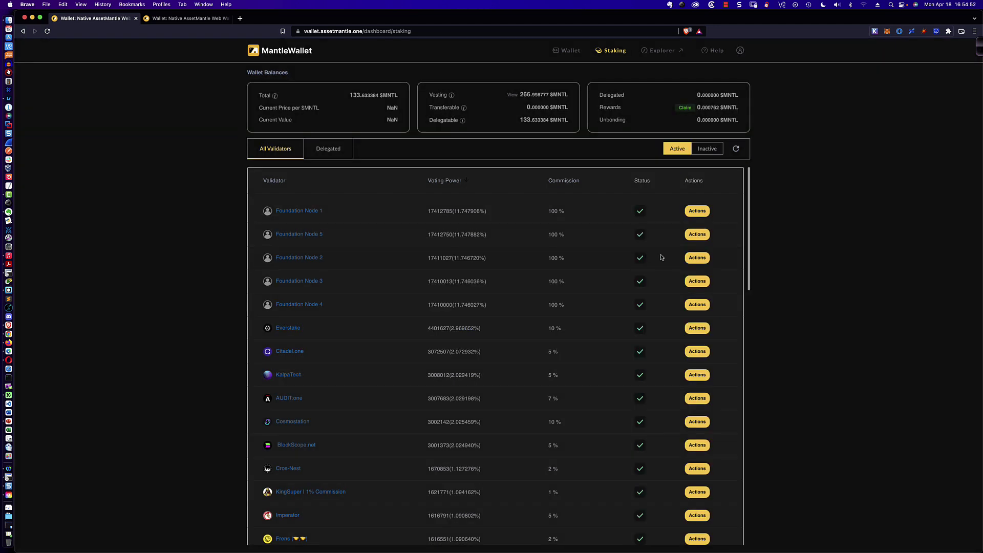